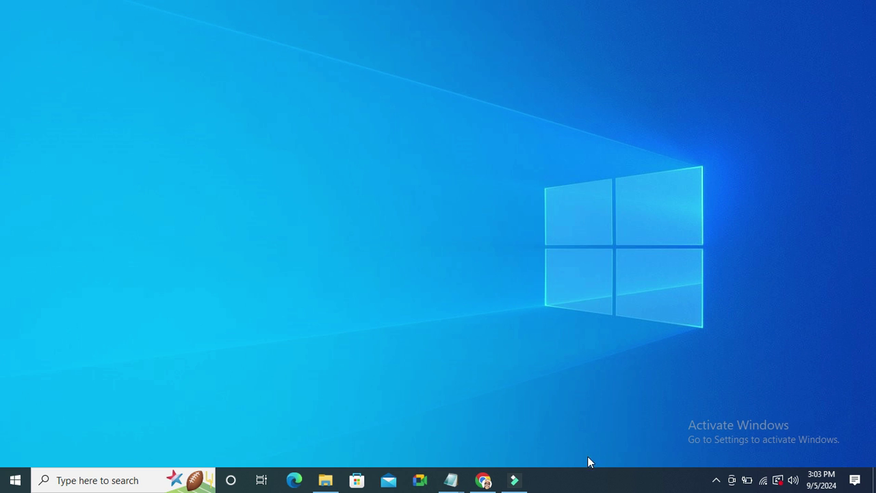
Step: Launch Task Manager from the taskbar's right-click menu
right_click(588, 481)
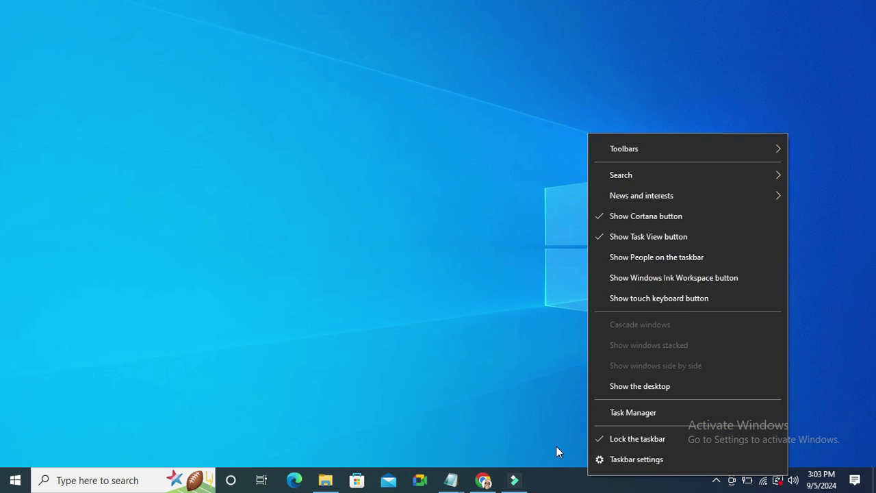
click(616, 413)
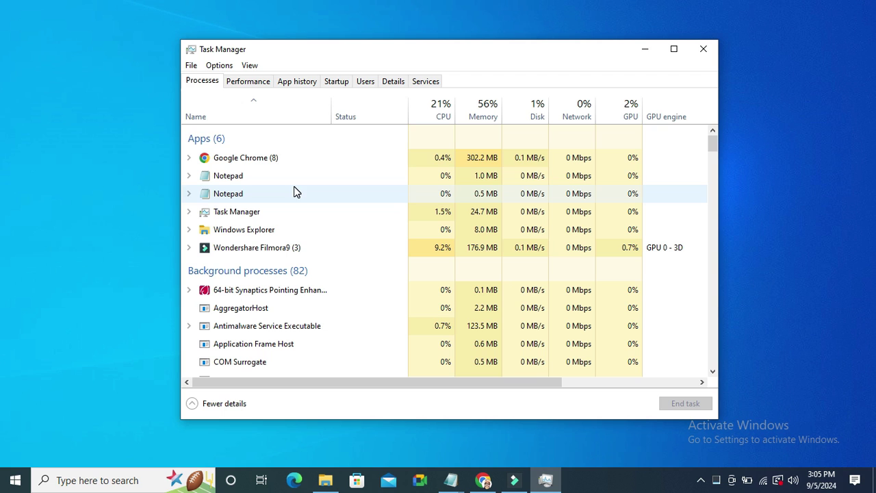
Step: Find Antimalware Service Executable in the process list and open its file location, the 4.18.24030.9-0 folder
click(258, 163)
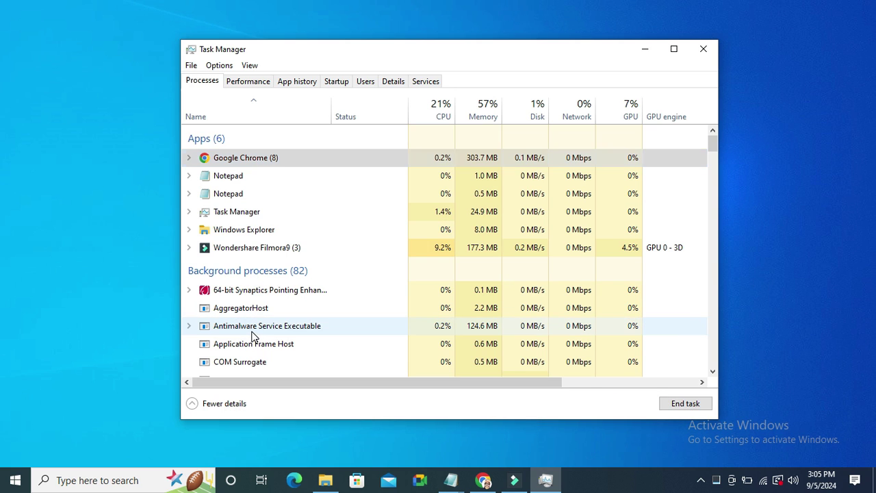
click(252, 335)
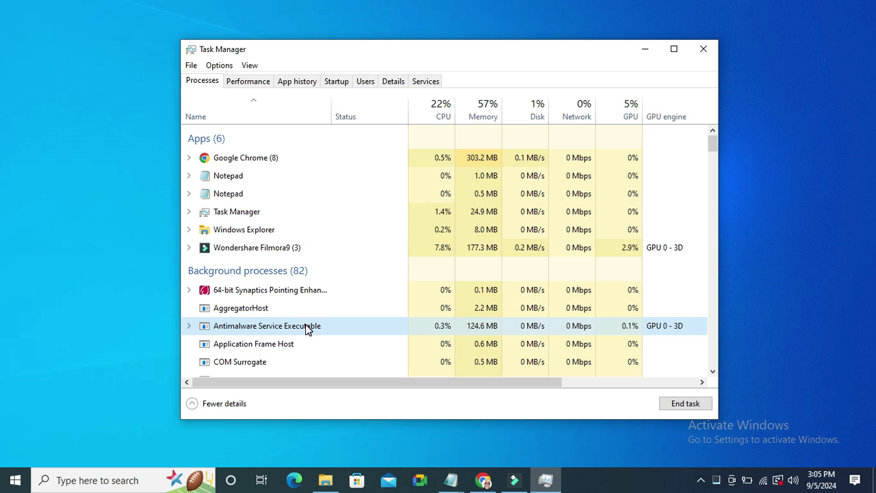
scroll(259, 330, down, 3)
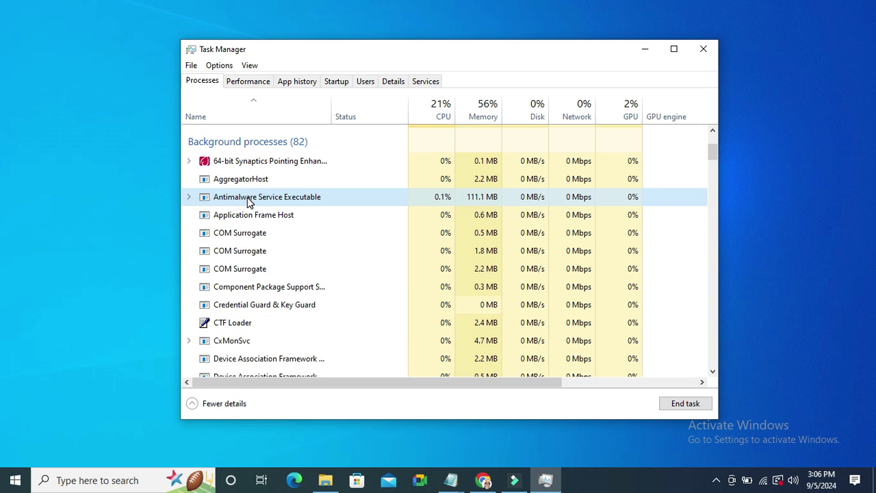
right_click(249, 202)
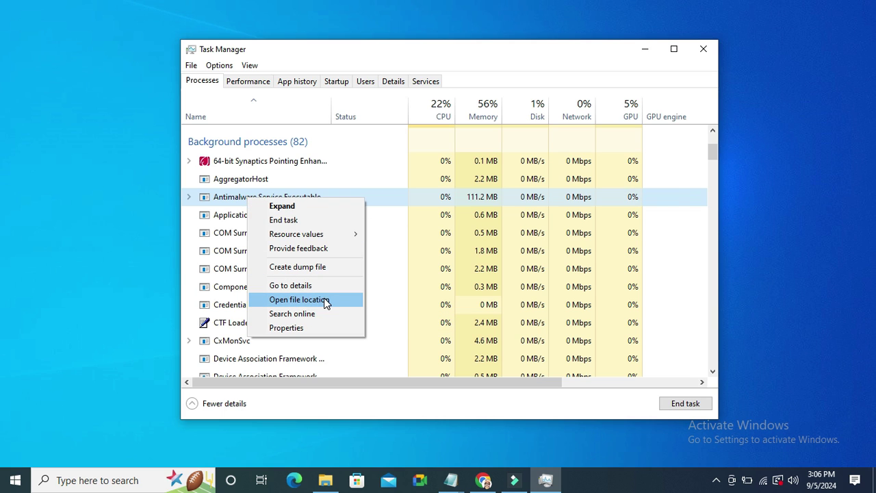
click(326, 301)
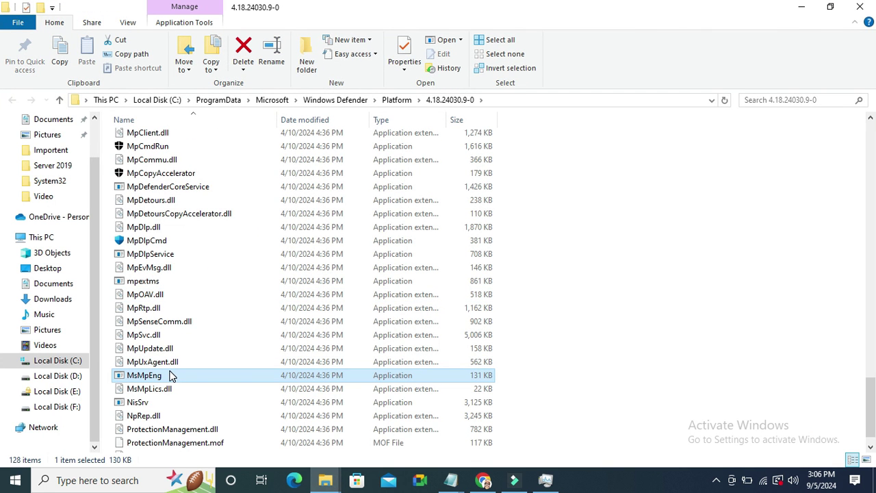
Step: Put the selected MsMpEng file's name into edit mode for renaming
click(166, 379)
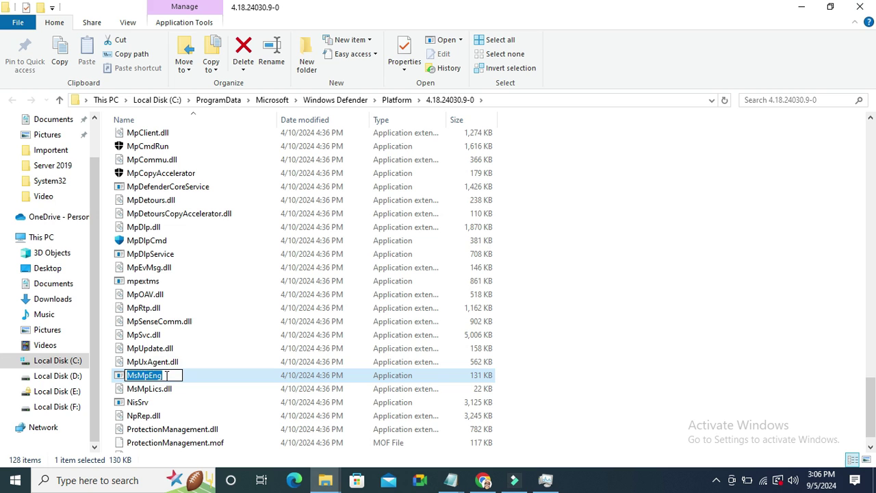
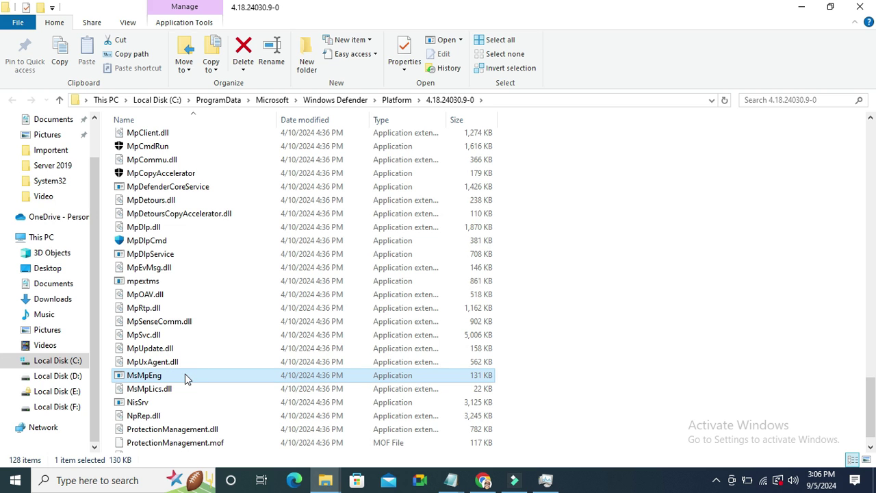
Step: Copy the name MsMpEng from the file's Properties dialog, then close the dialog
right_click(187, 378)
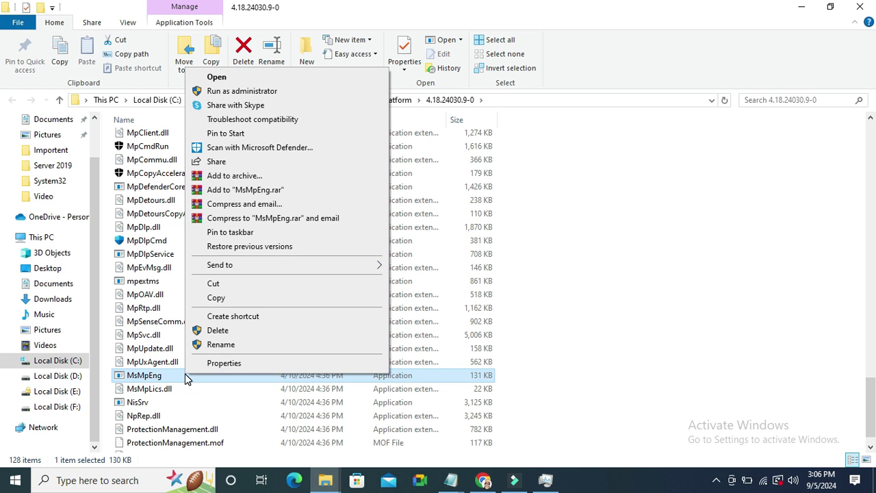
click(217, 363)
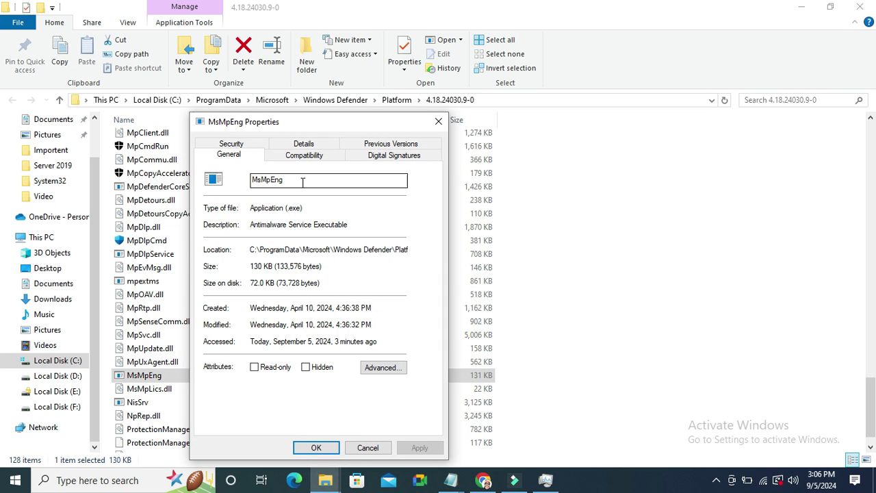
drag(299, 180, 250, 178)
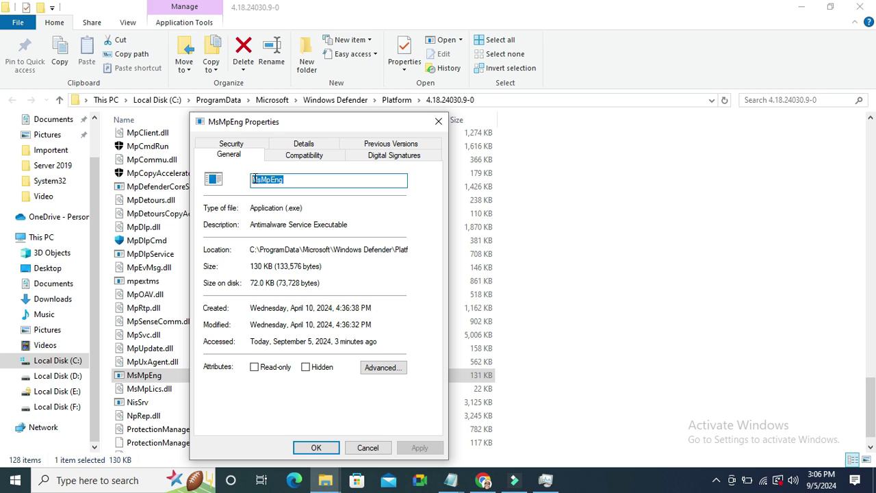
right_click(254, 180)
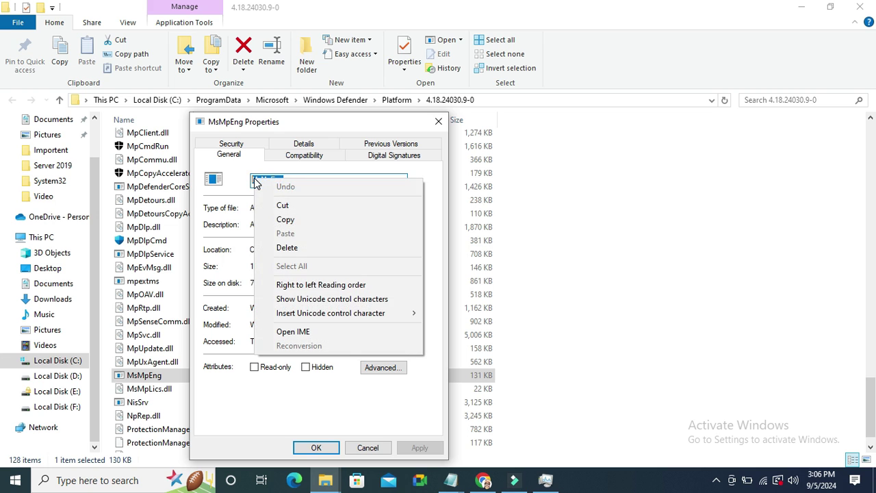
click(282, 221)
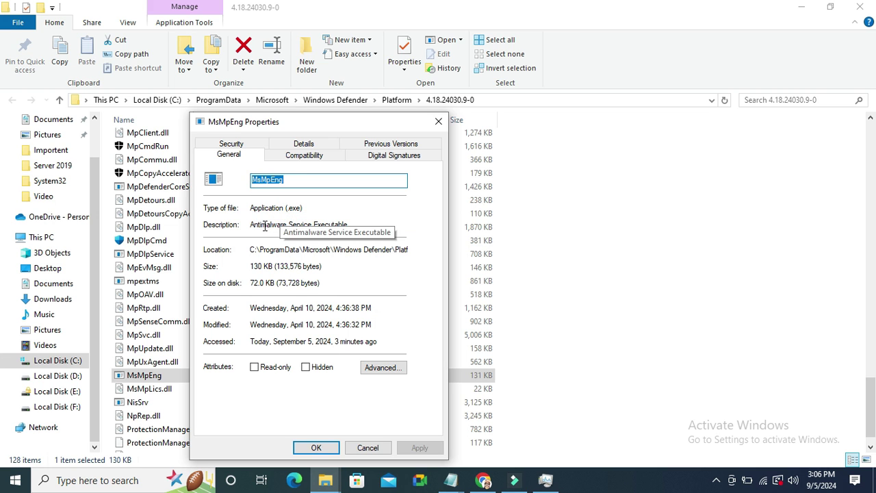
click(263, 225)
drag(254, 226, 351, 223)
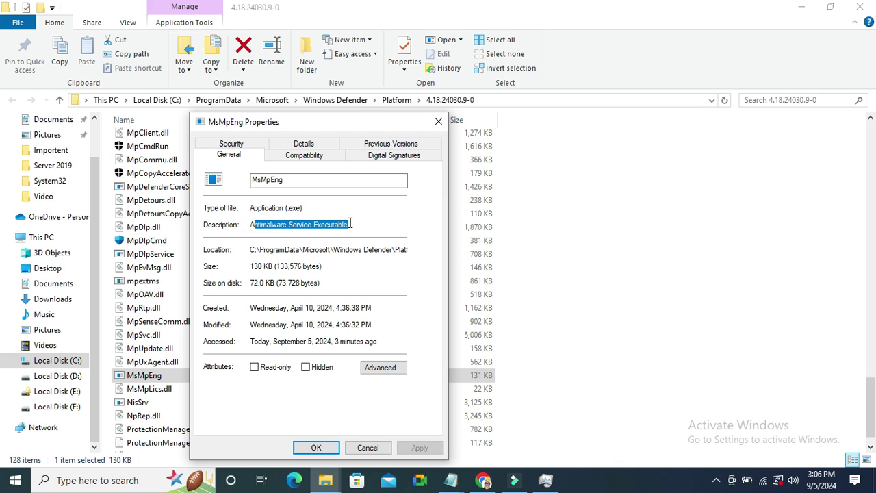
click(315, 447)
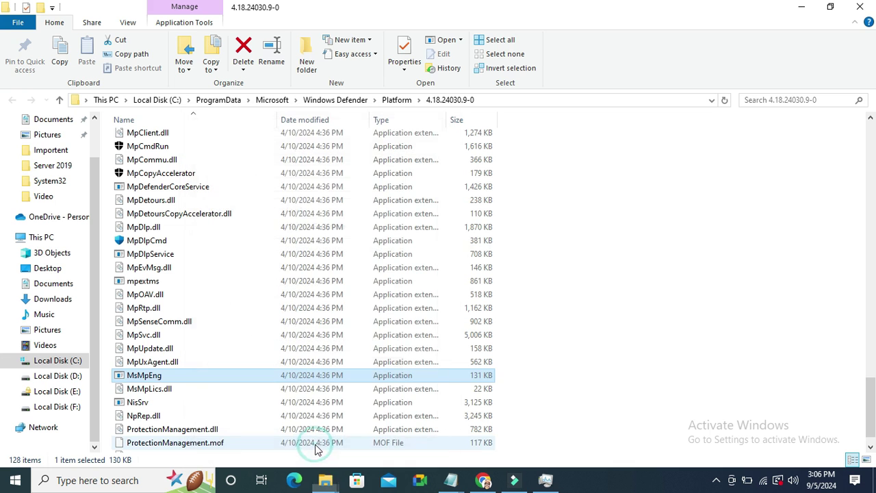
click(512, 99)
key(Escape)
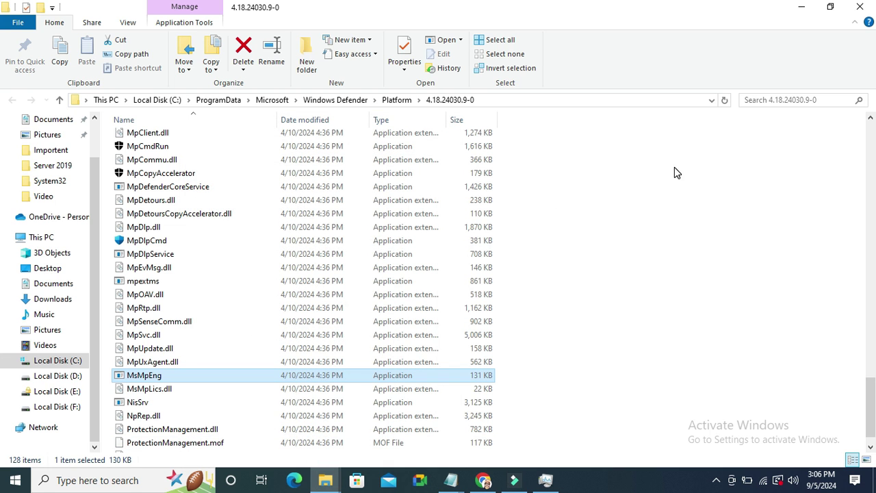
Step: Minimize Explorer, close Task Manager, and search Windows for 'windows sec'
click(800, 7)
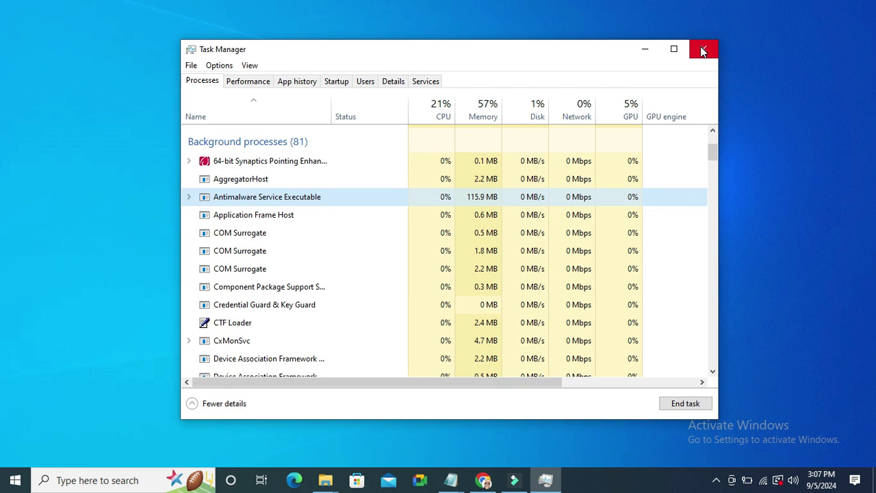
click(703, 49)
click(59, 480)
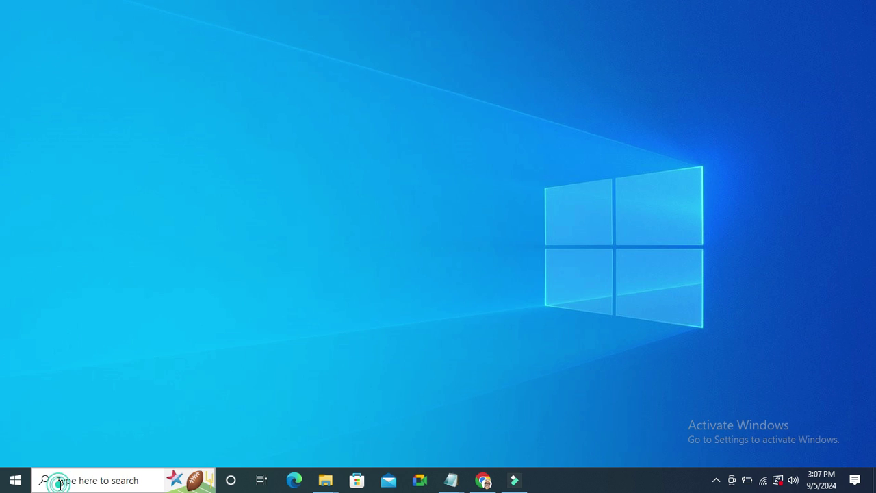
text(w)
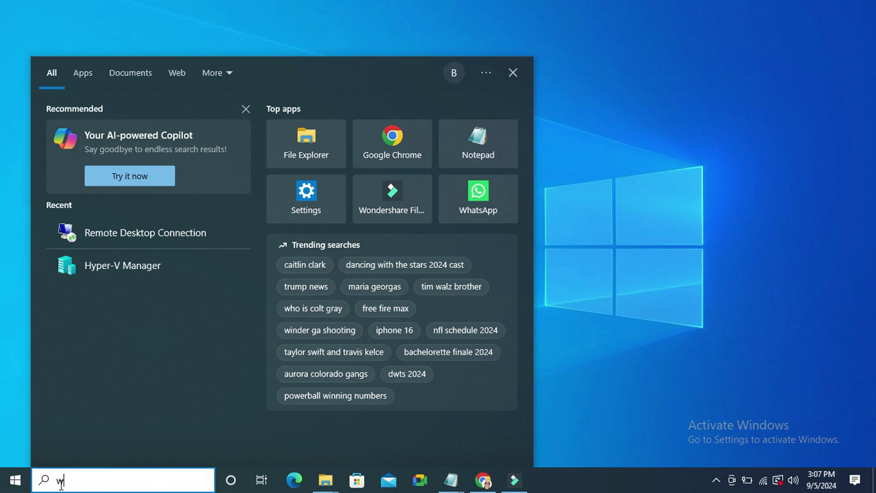
text(indows)
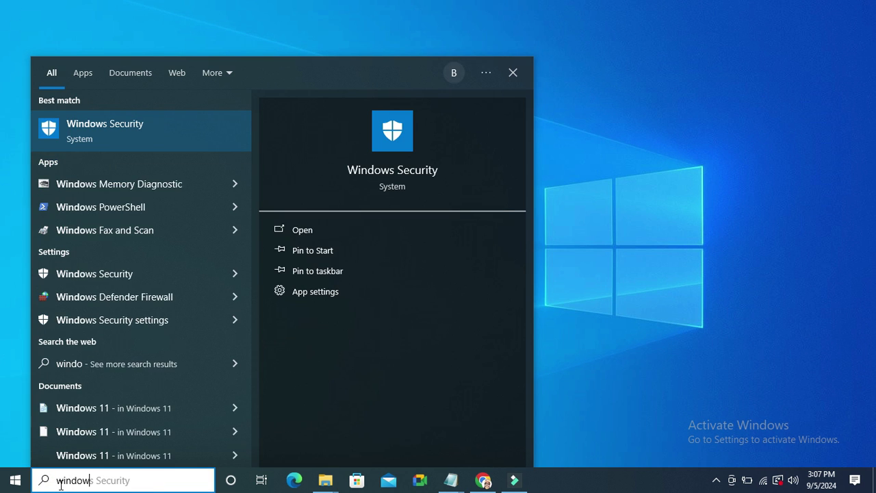
text( sec)
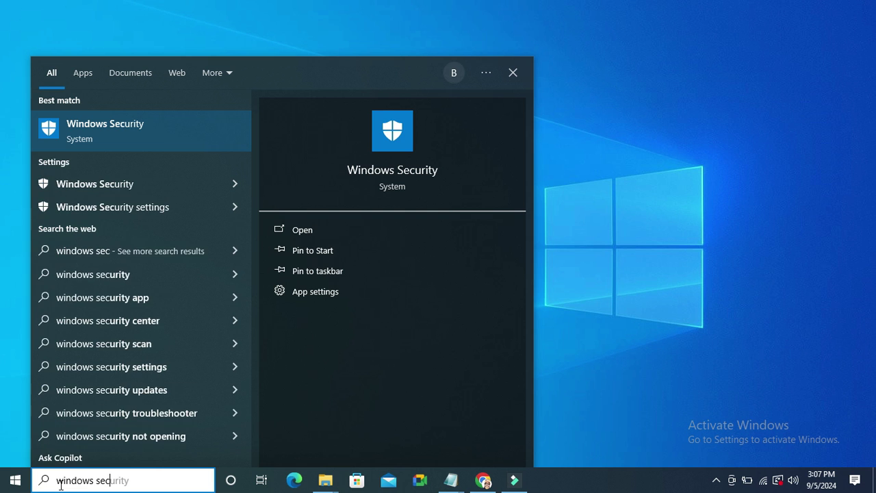
Step: Launch Windows Security, go to Virus & threat protection, and maximize the window
click(124, 132)
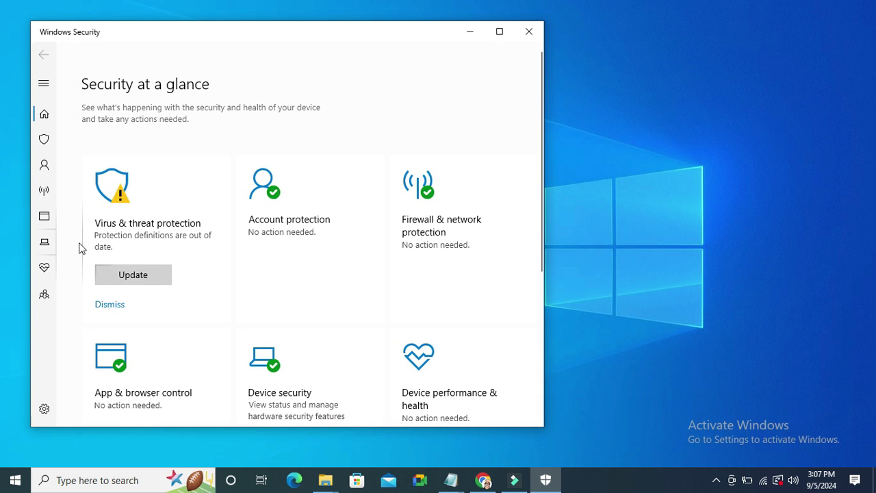
click(147, 229)
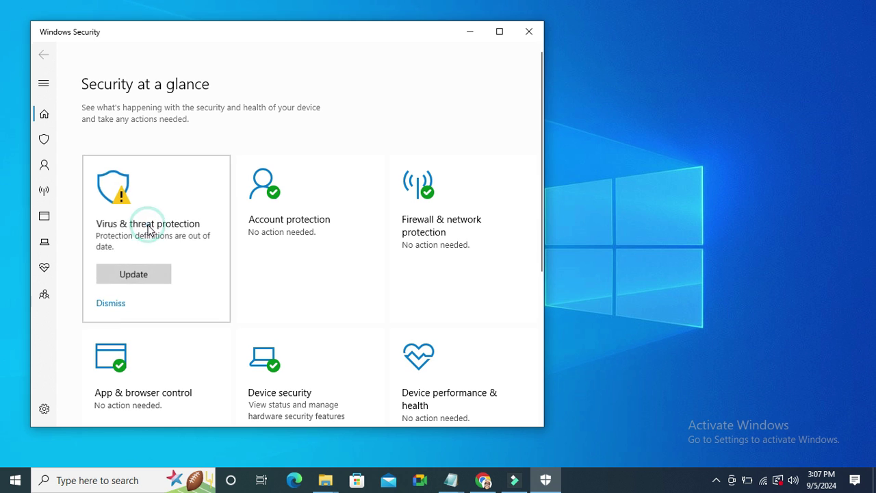
click(499, 32)
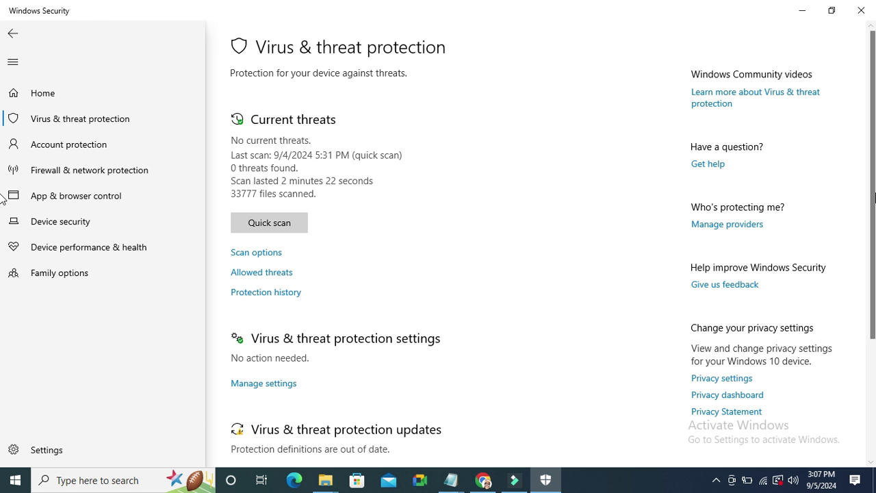
scroll(873, 197, down, 5)
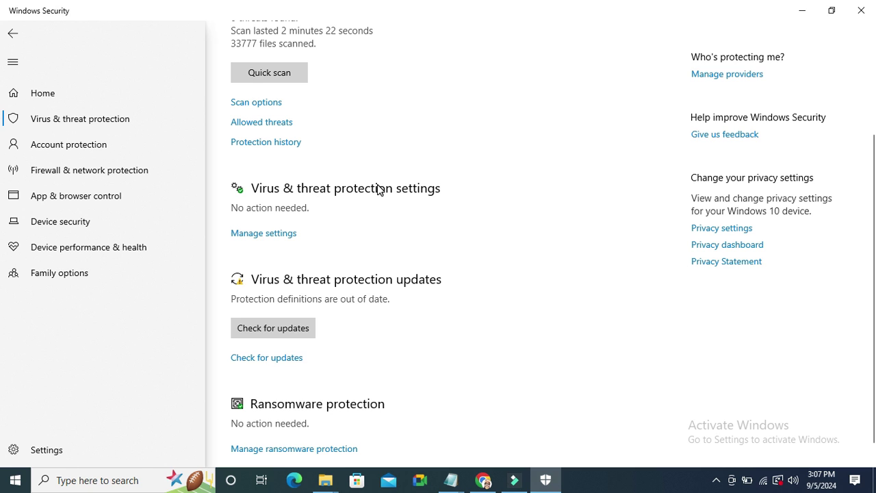
Step: In Manage settings, turn off Real-time protection, approving the permission prompt
click(257, 233)
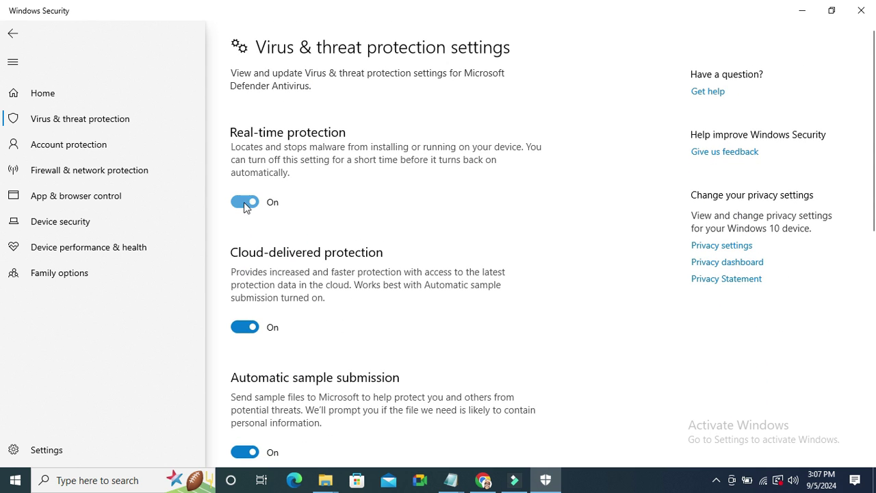
click(244, 202)
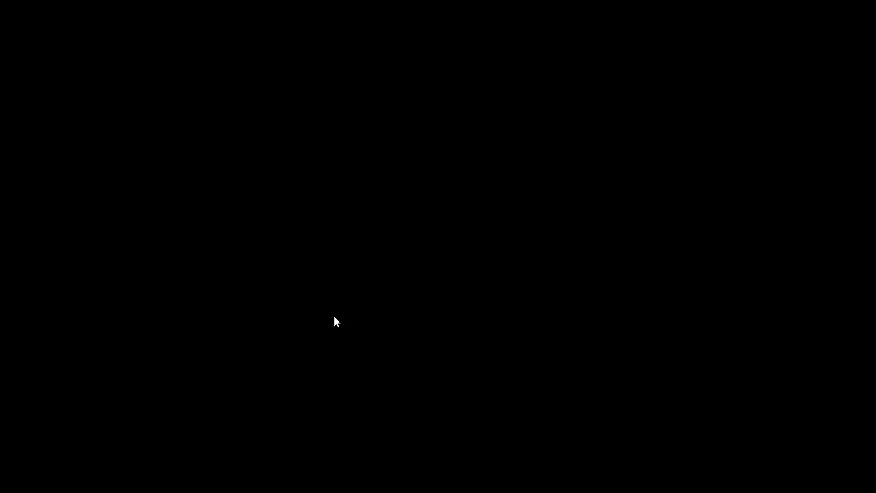
click(335, 319)
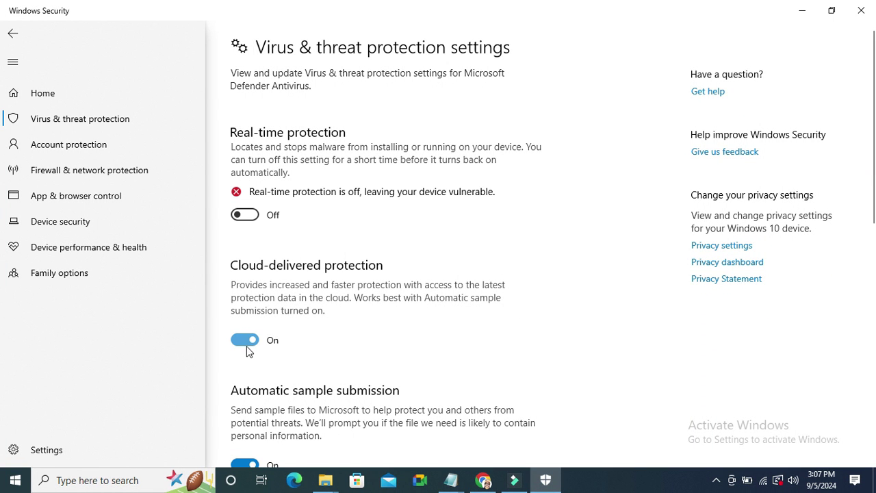
Step: Turn off Cloud-delivered protection, Automatic sample submission and Tamper Protection
click(246, 341)
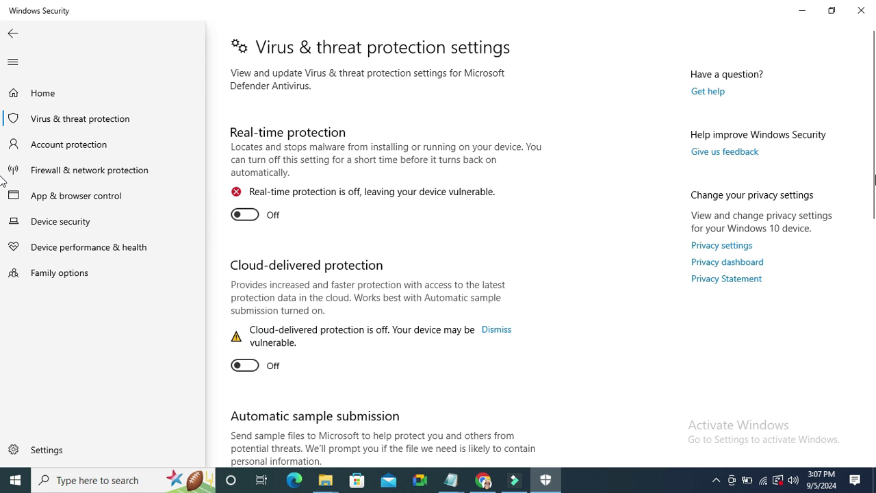
drag(873, 181, 873, 280)
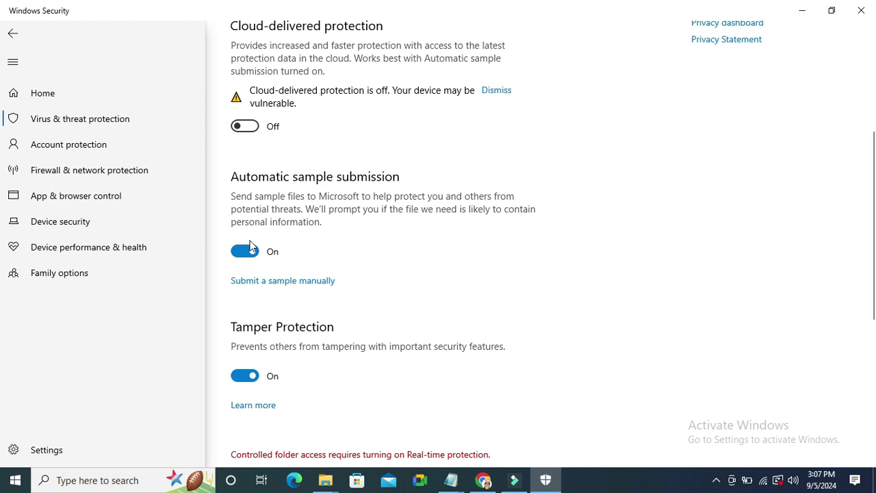
click(248, 251)
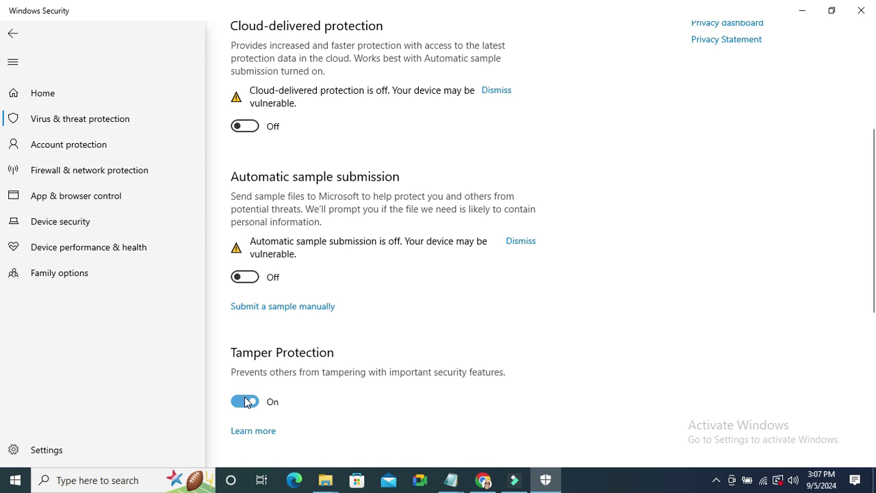
click(247, 402)
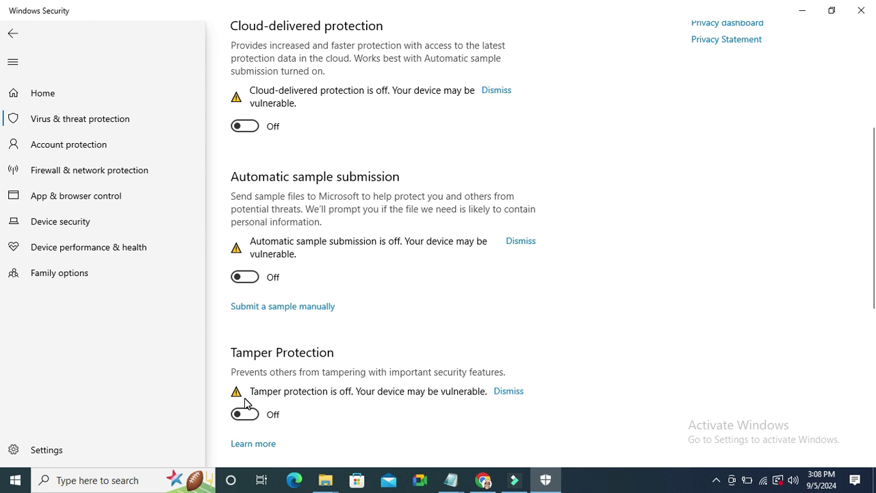
drag(872, 199, 874, 360)
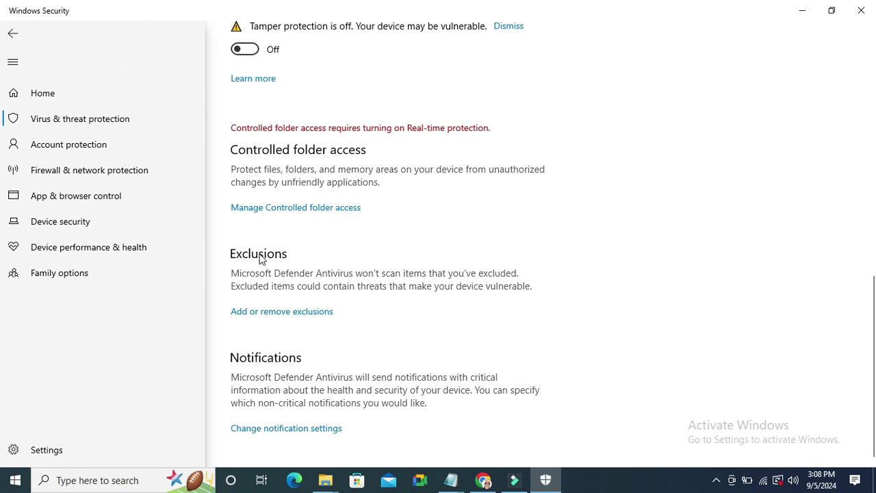
Step: From Add or remove exclusions, start a new File exclusion
click(238, 313)
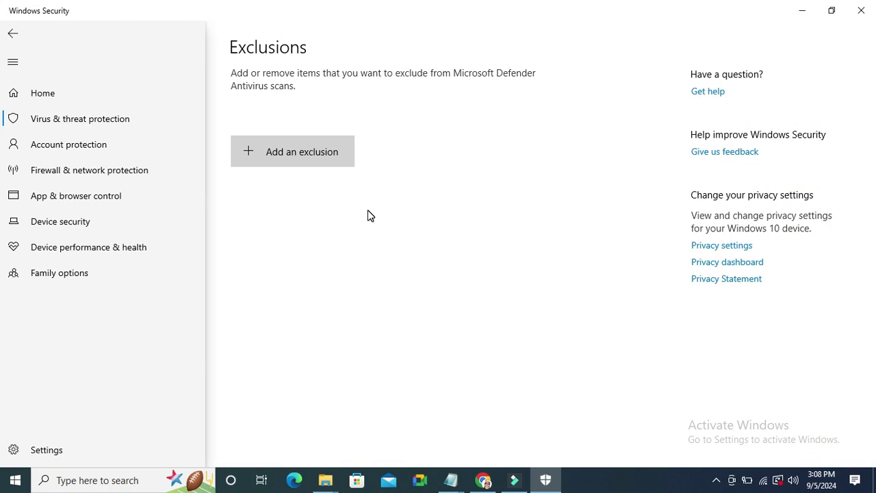
click(297, 159)
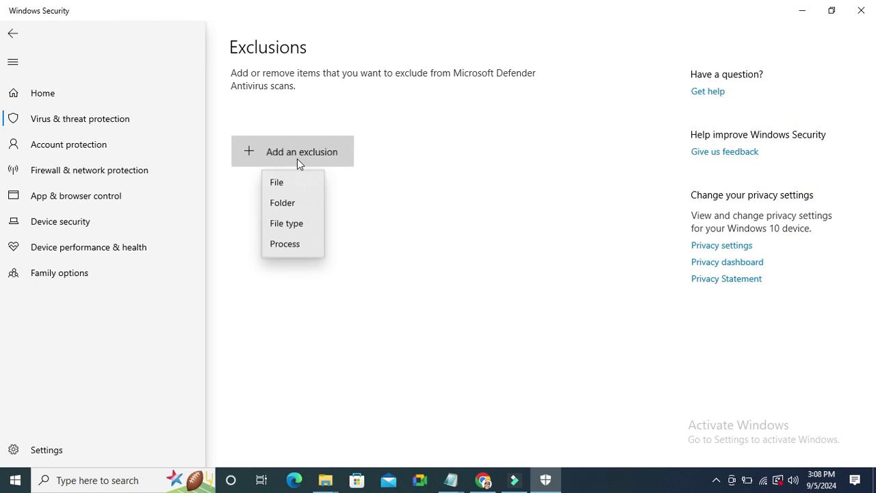
click(285, 184)
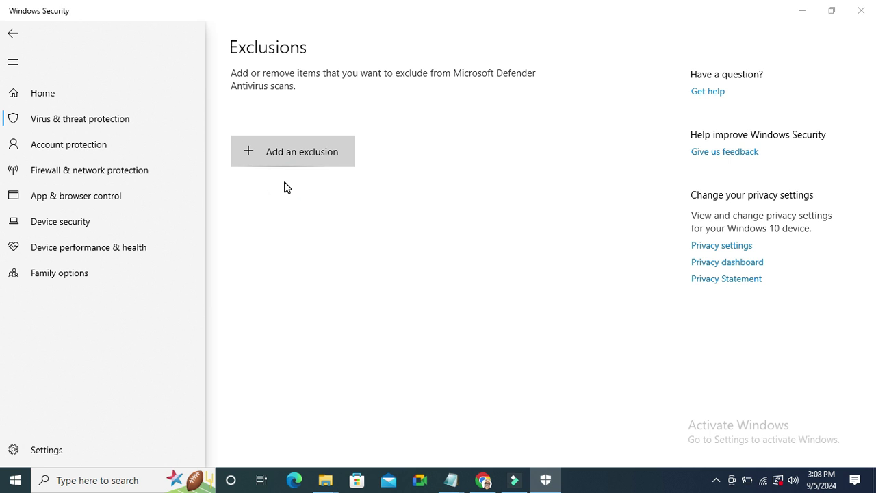
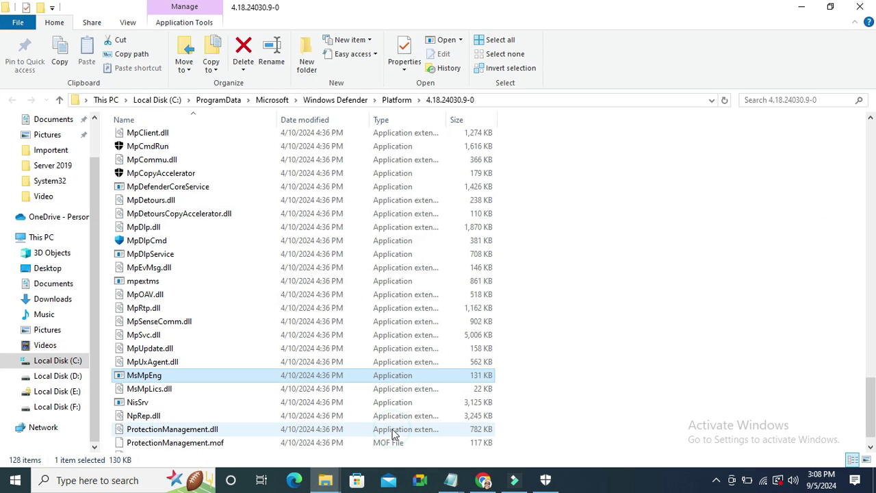
Step: Copy the full path of the Defender Platform 4.18.24030.9-0 folder from the address bar
click(521, 100)
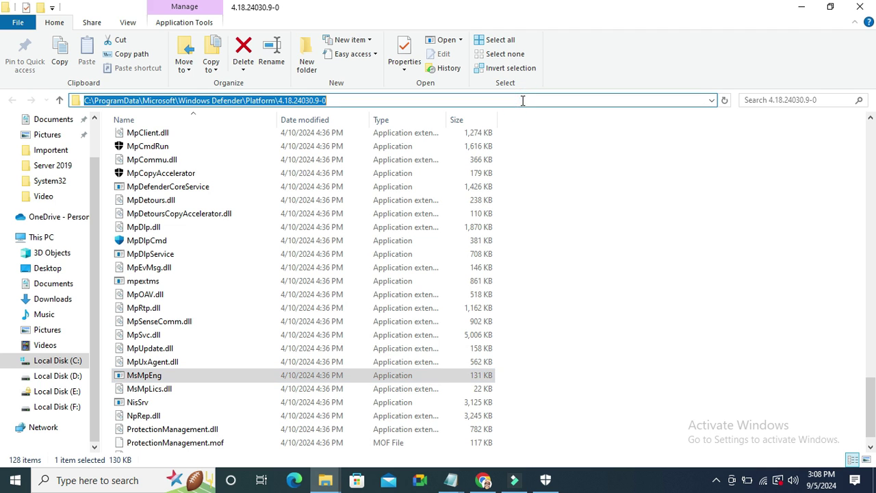
right_click(230, 100)
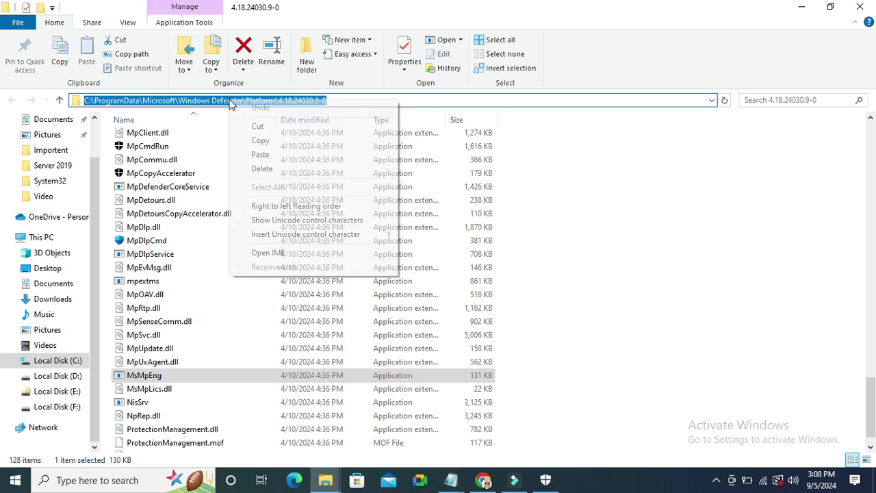
click(260, 140)
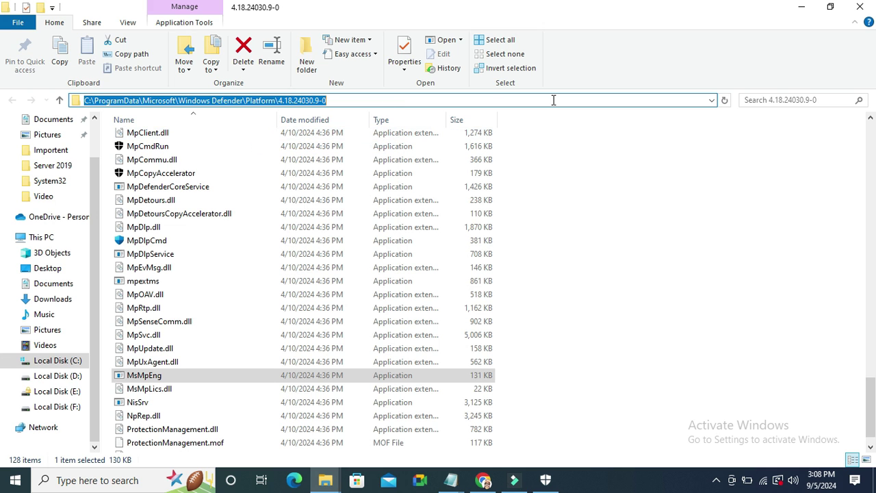
Step: Minimize File Explorer and go to the pasted Platform 4.18.24030.9-0 path in the Open dialog
click(801, 9)
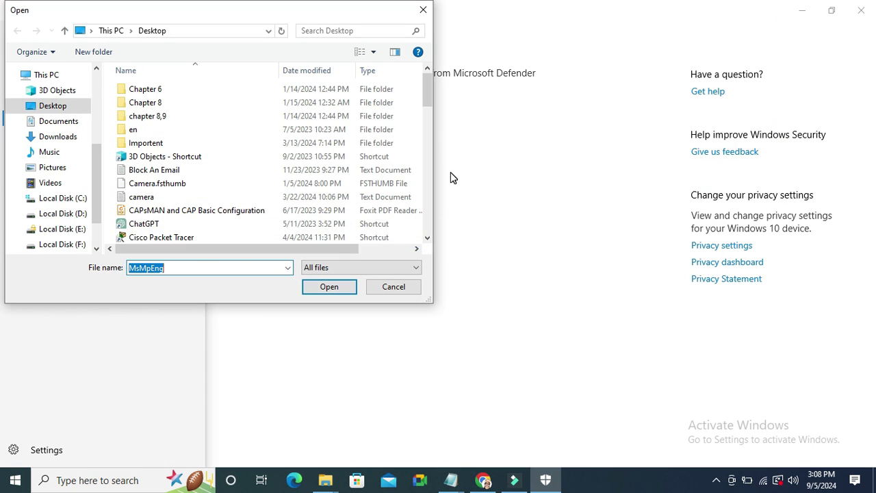
click(200, 32)
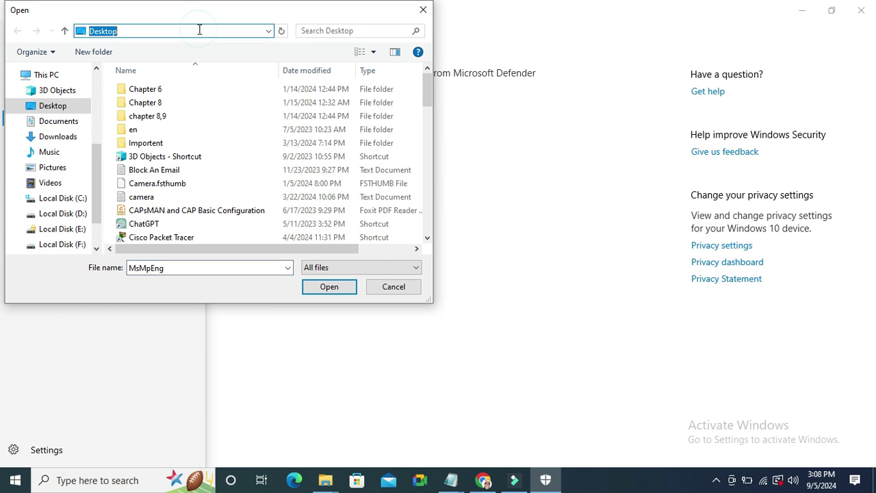
right_click(149, 31)
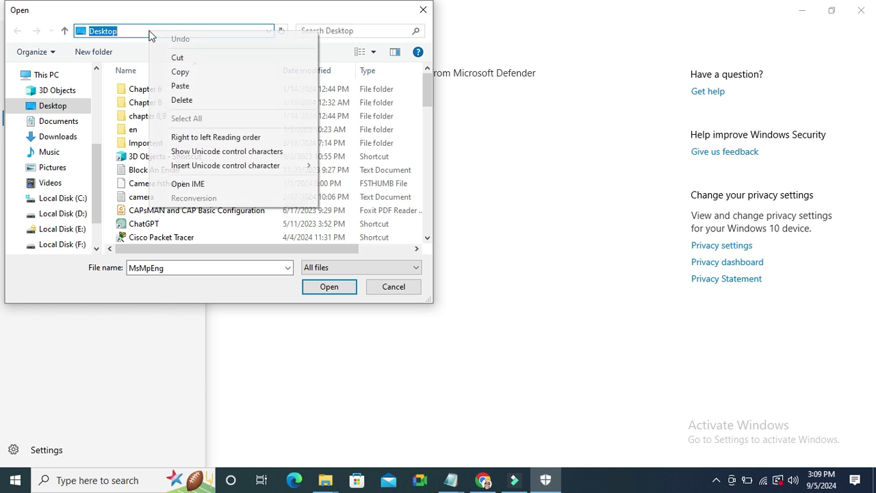
click(190, 86)
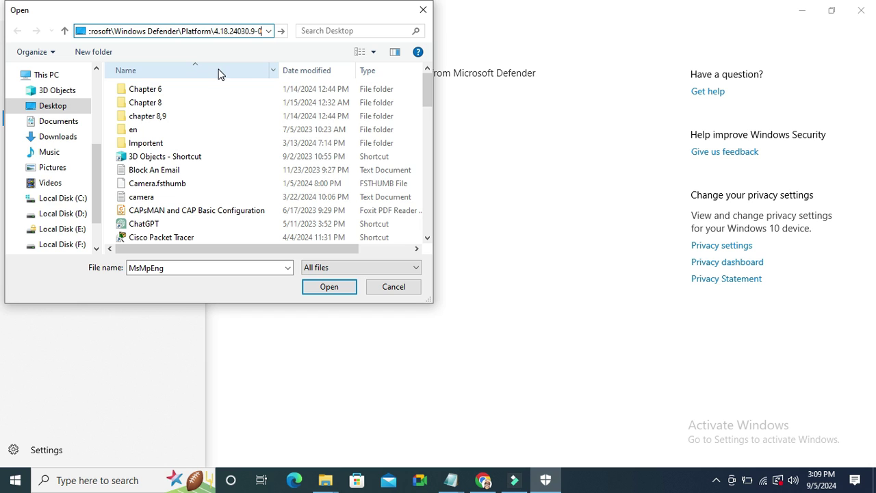
key(Return)
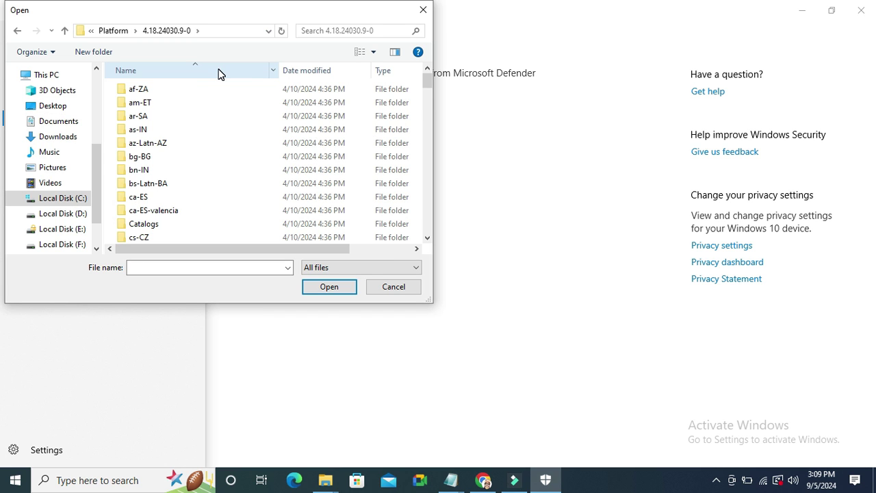
Step: Put the cursor in the Open dialog's File name box for MsMpEng; the field stays blank
click(184, 269)
right_click(185, 272)
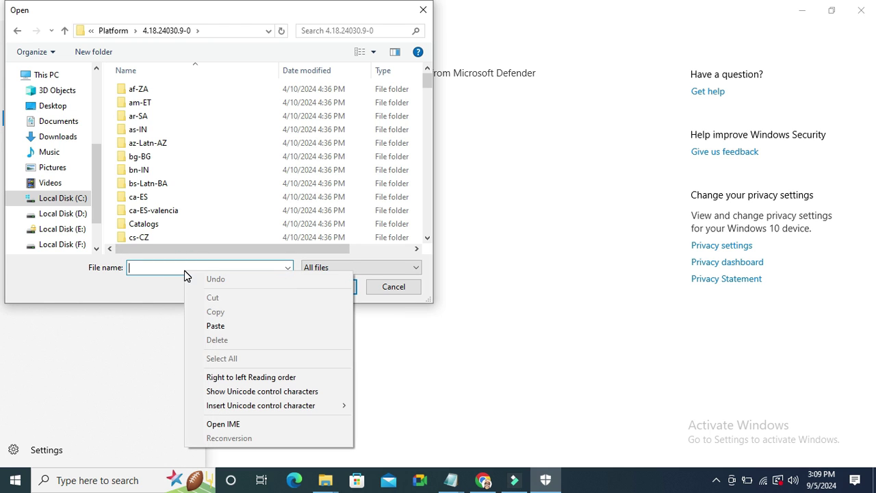
click(171, 269)
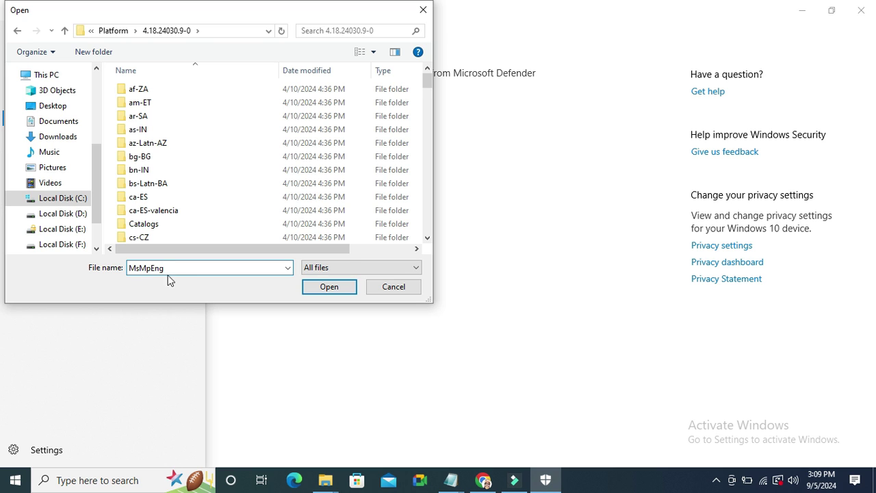
Step: Pick MsMpEng from the Platform 4.18.24030.9-0 folder as the file exclusion
click(174, 276)
click(328, 288)
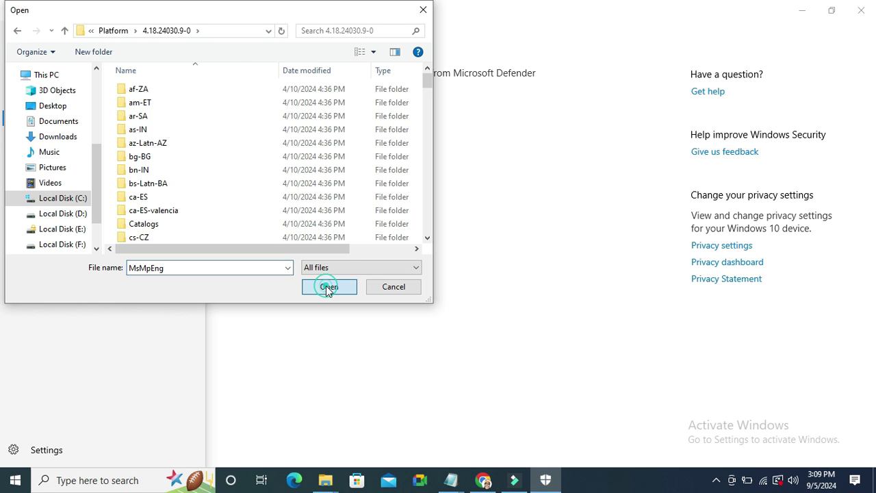
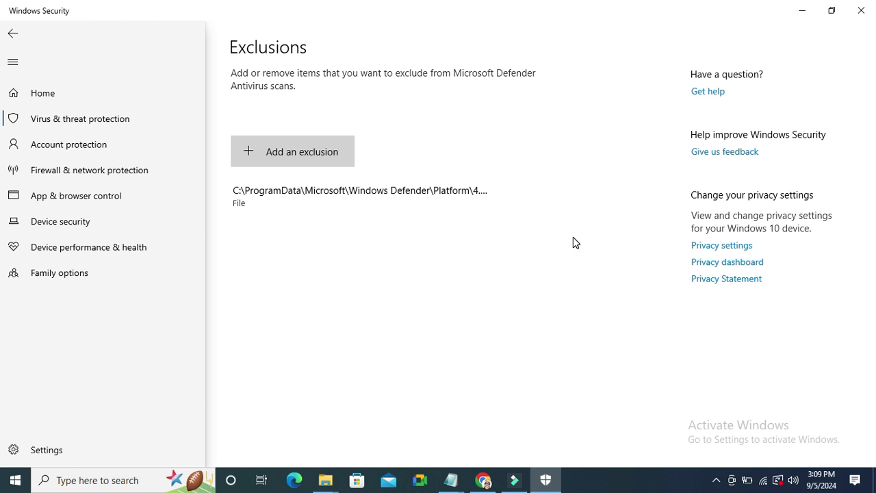
Step: Expand the MsMpEng.exe exclusion to reveal its path under Windows Defender\Platform\4.18.24030.9-0
click(510, 198)
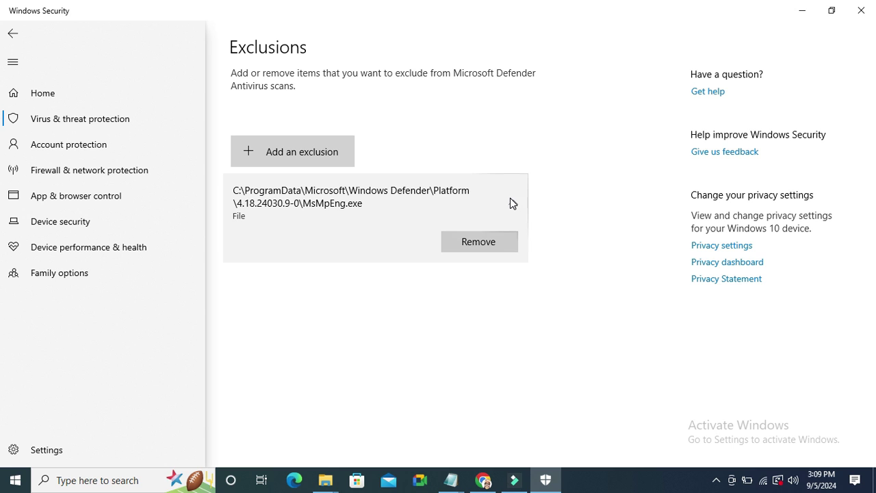
click(553, 317)
Step: Close Windows Security and bring up the Start menu's Sleep, Shut down and Restart options
click(861, 10)
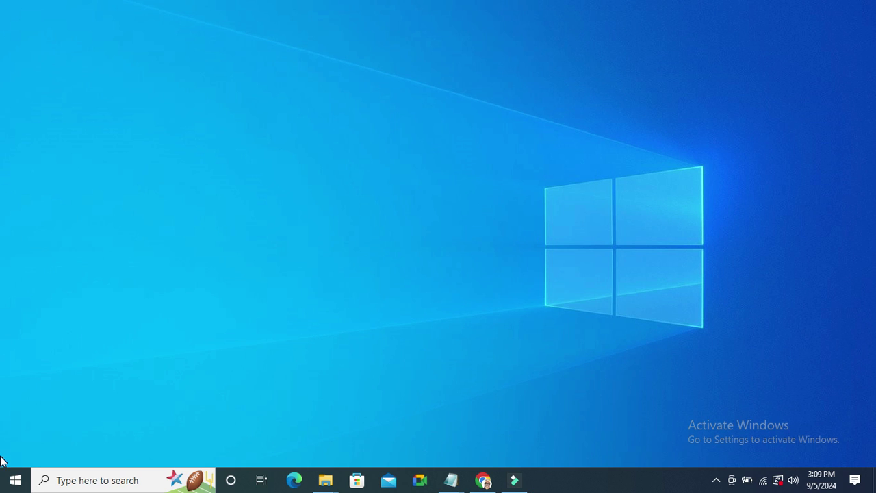
click(17, 482)
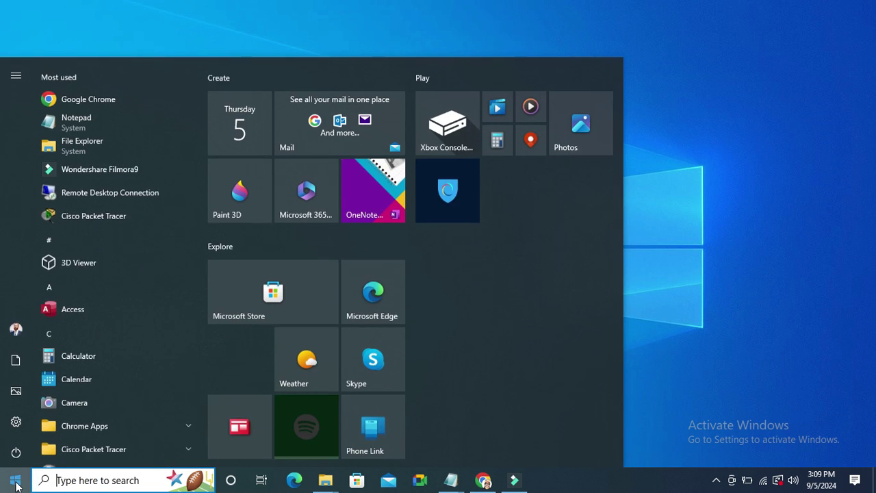
mouse_move(15, 453)
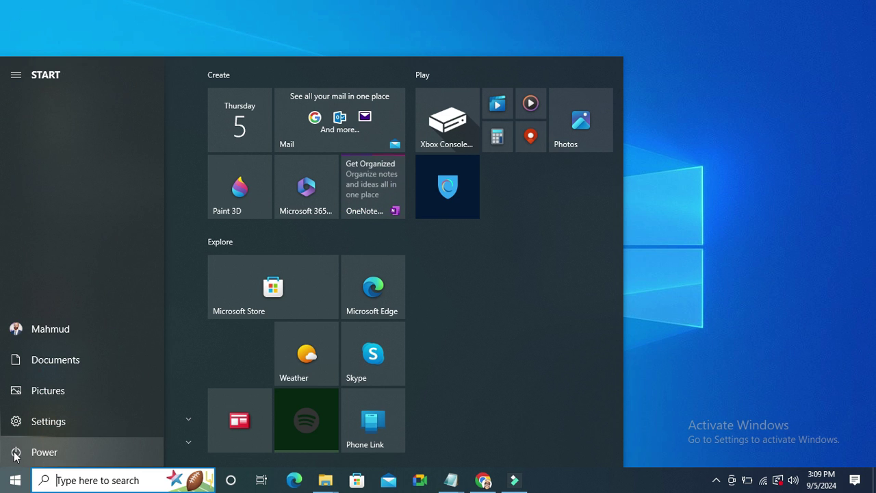
click(15, 453)
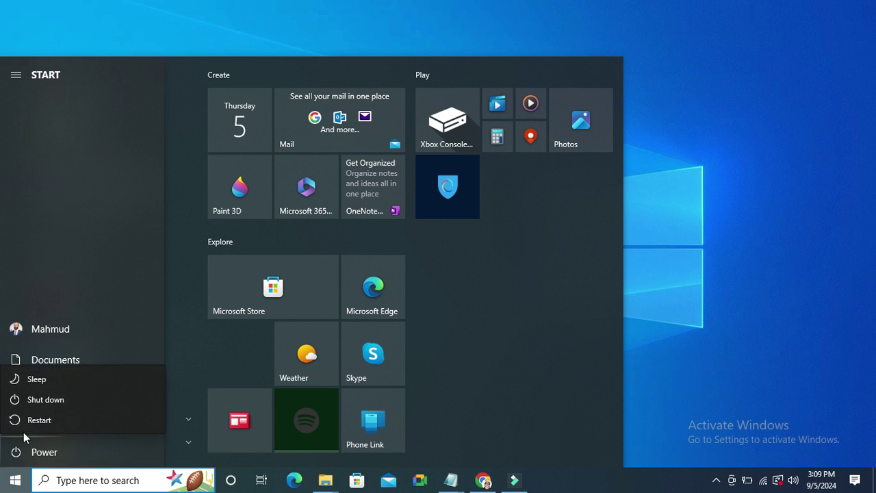